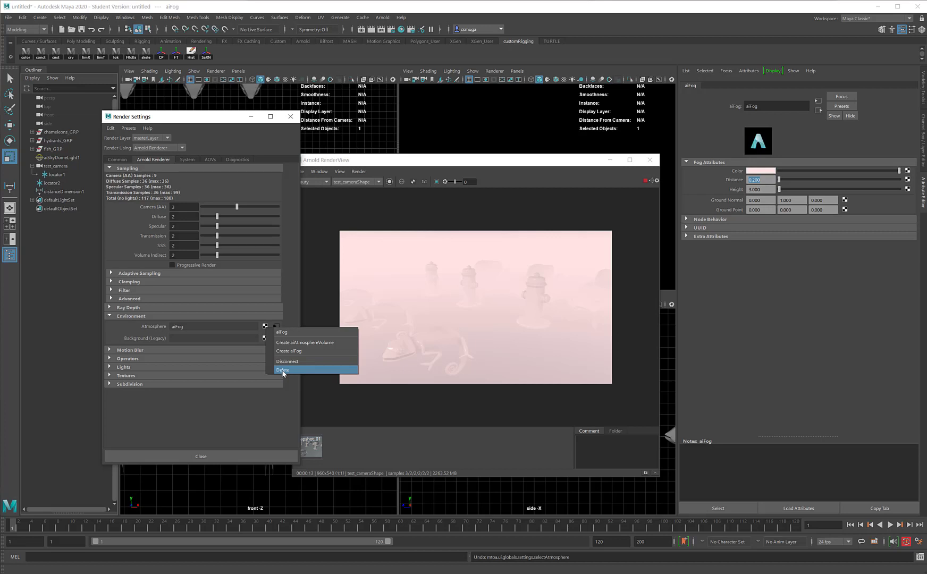
Delete the aiFog atmosphere from the render environment and the aiSkyDomeLight1 light from the scene.
{"action": "left_click", "coordinate": [283, 371]}
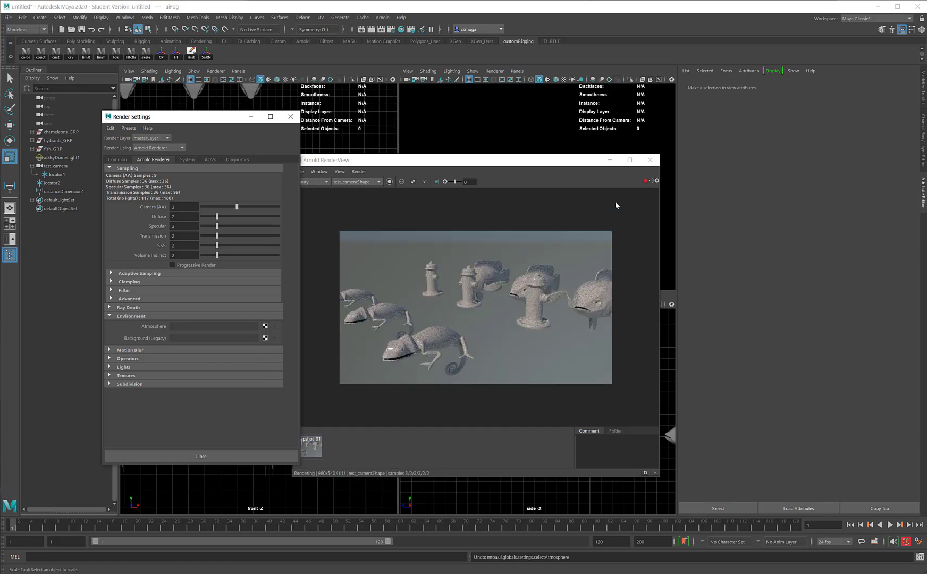
{"action": "left_click", "coordinate": [654, 160]}
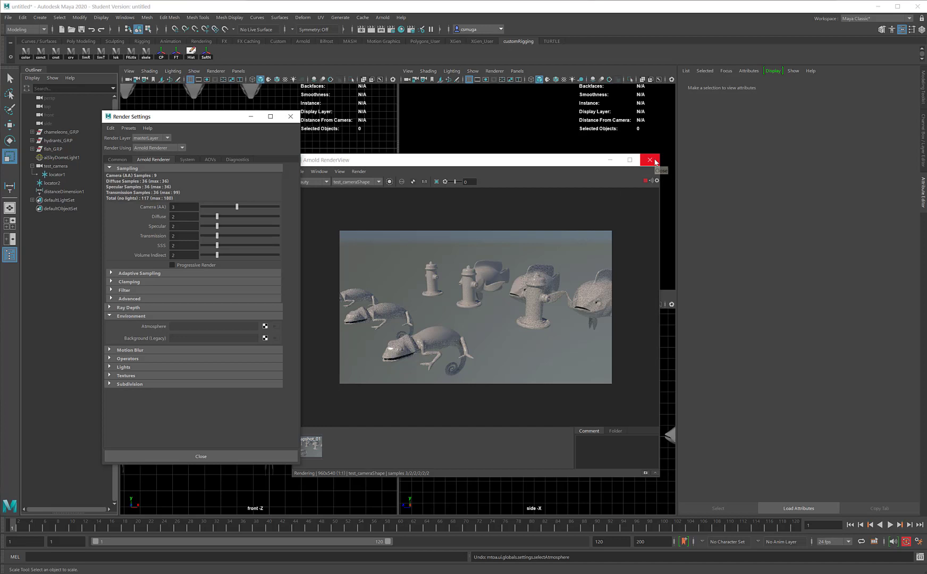
{"action": "left_click", "coordinate": [654, 160]}
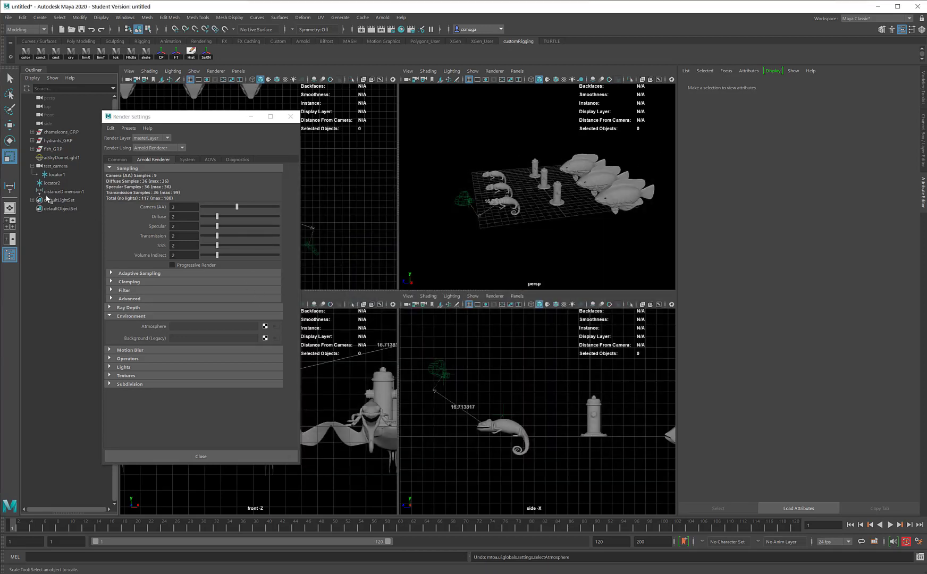
{"action": "left_click", "coordinate": [62, 158]}
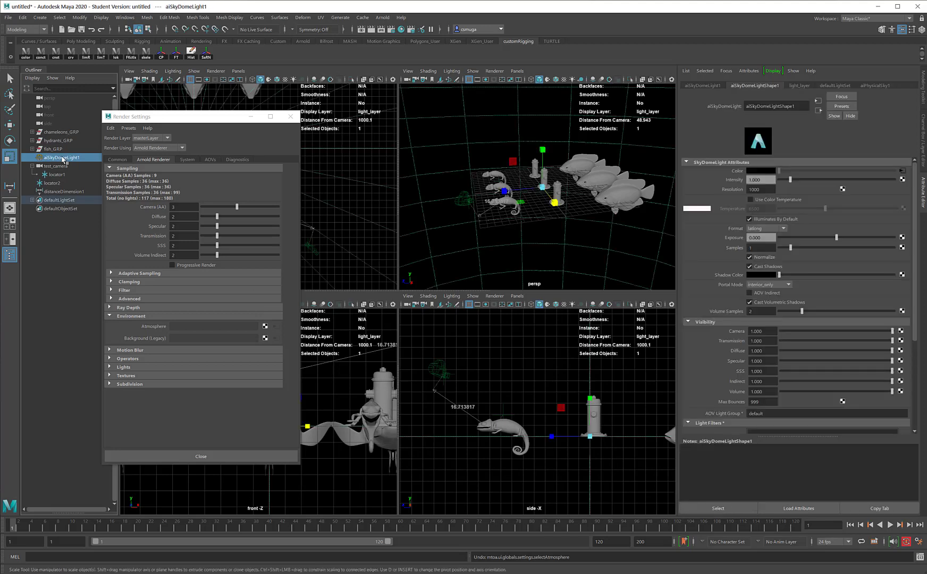
{"action": "key", "text": "Delete"}
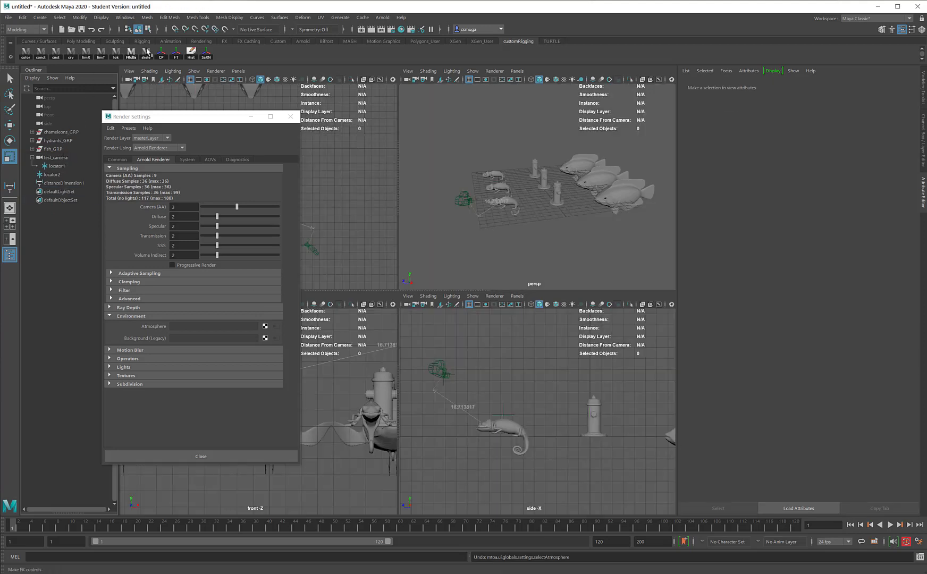
Create an Arnold area light and scale it up uniformly to about 4.3.
{"action": "left_click", "coordinate": [383, 17]}
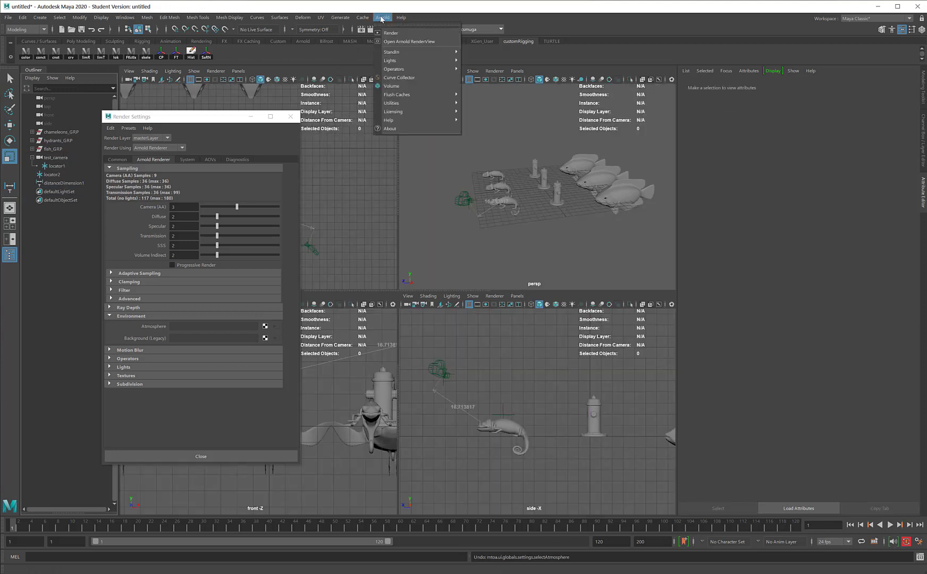
{"action": "mouse_move", "coordinate": [392, 62]}
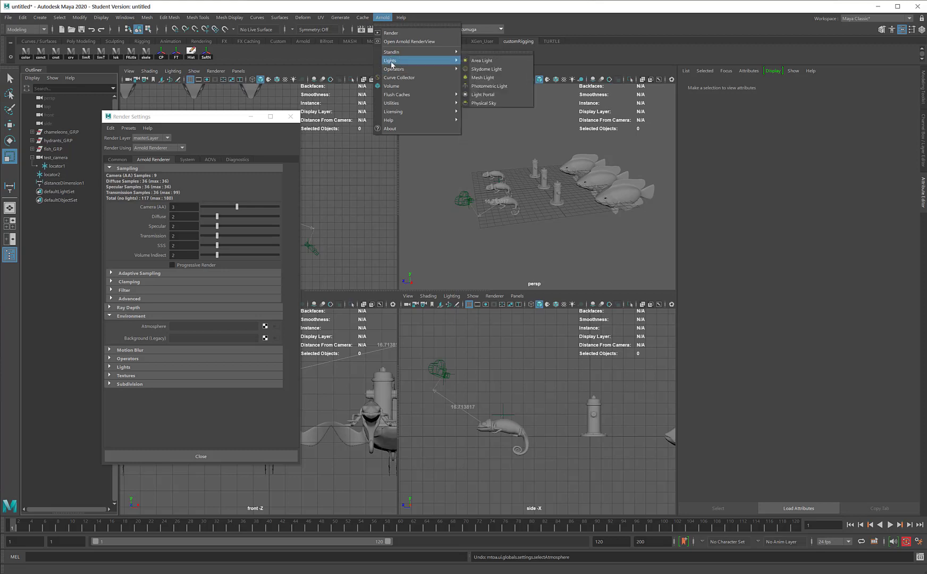
{"action": "left_click", "coordinate": [481, 61]}
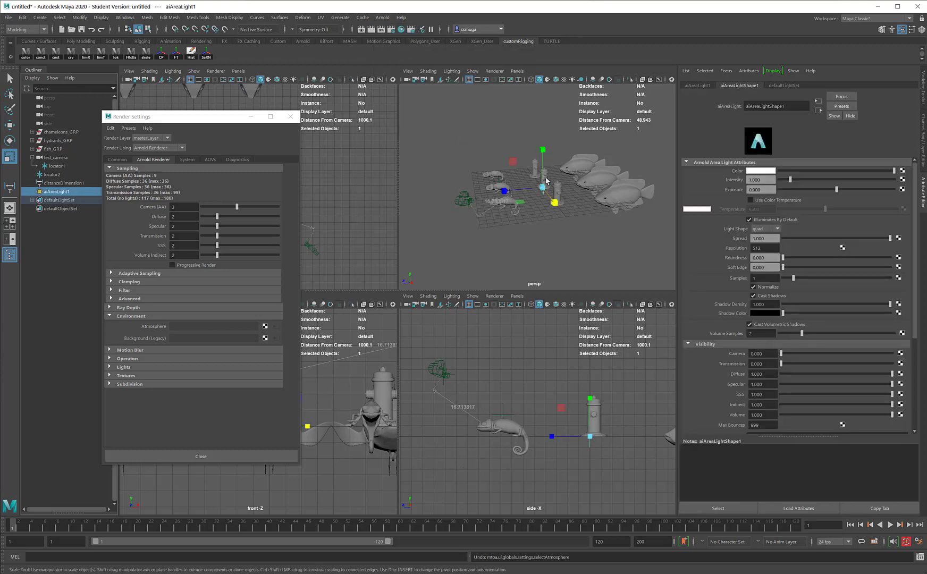
{"action": "key", "text": "e"}
{"action": "key", "text": "r"}
{"action": "left_click_drag", "start_coordinate": [542, 187], "coordinate": [573, 179]}
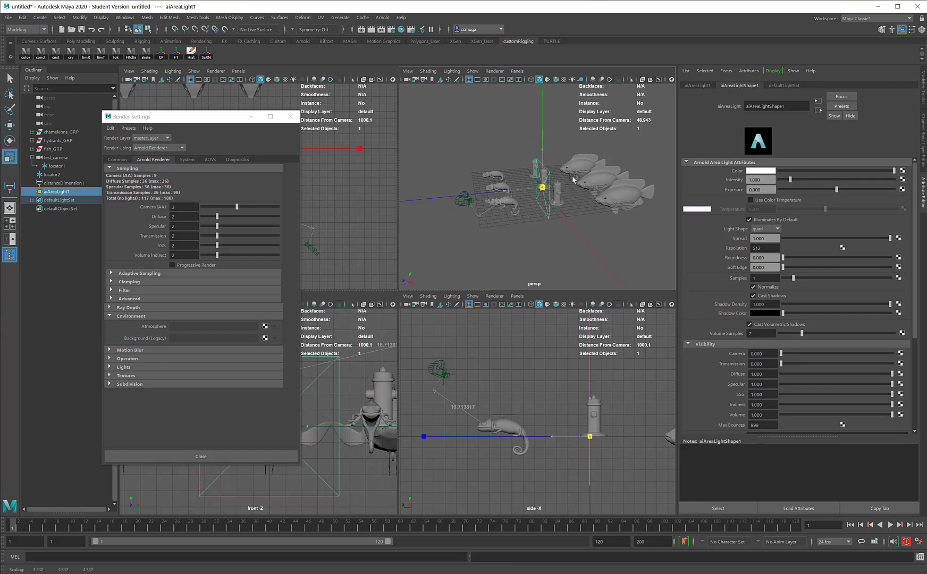
Place the area light high in front of the chameleons, about 11.2 up and 15.3 forward, tilted about -43 degrees in X toward them.
{"action": "key", "text": "w"}
{"action": "left_click_drag", "start_coordinate": [504, 191], "coordinate": [388, 190]}
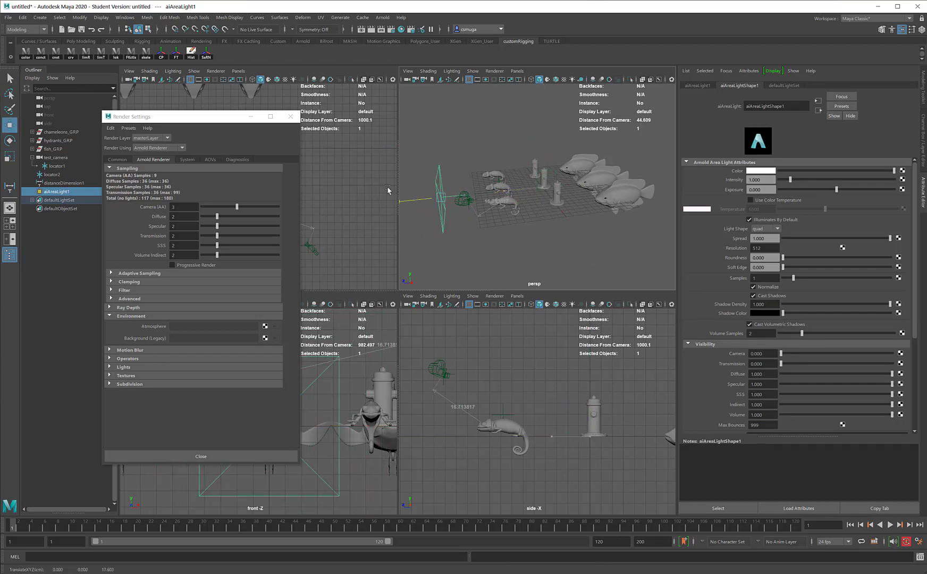
{"action": "left_click_drag", "start_coordinate": [435, 158], "coordinate": [434, 78]}
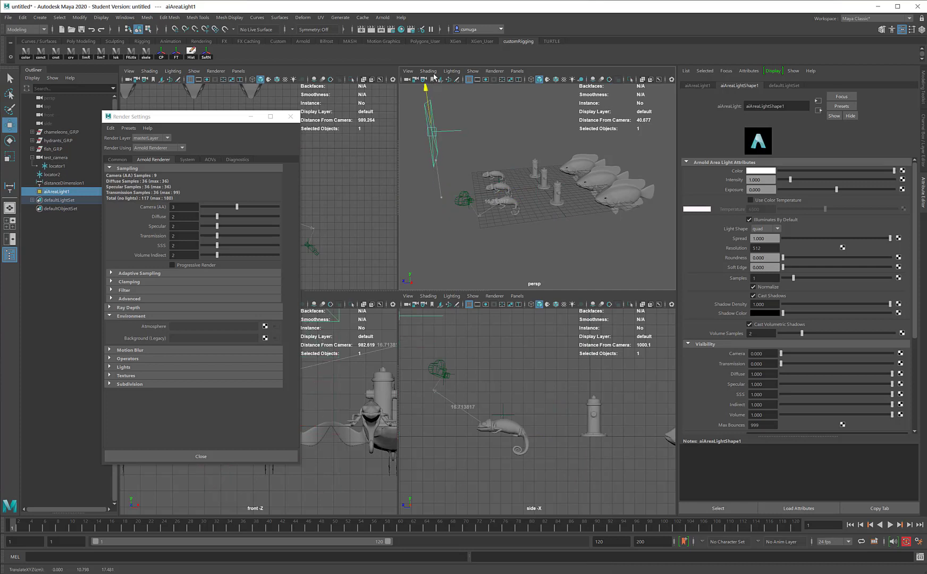
{"action": "key", "text": "e"}
{"action": "left_click_drag", "start_coordinate": [461, 109], "coordinate": [471, 130]}
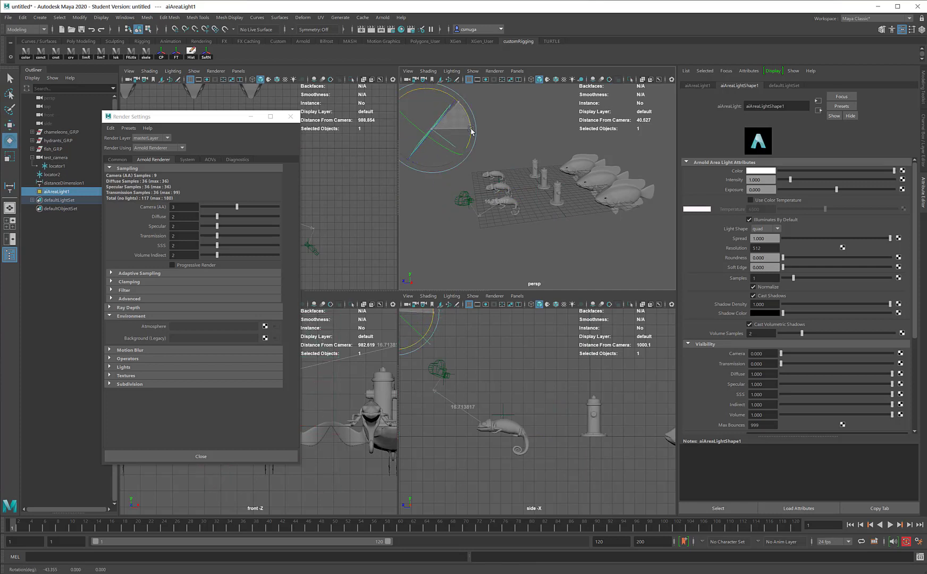
{"action": "key", "text": "w"}
{"action": "left_click_drag", "start_coordinate": [416, 127], "coordinate": [430, 132]}
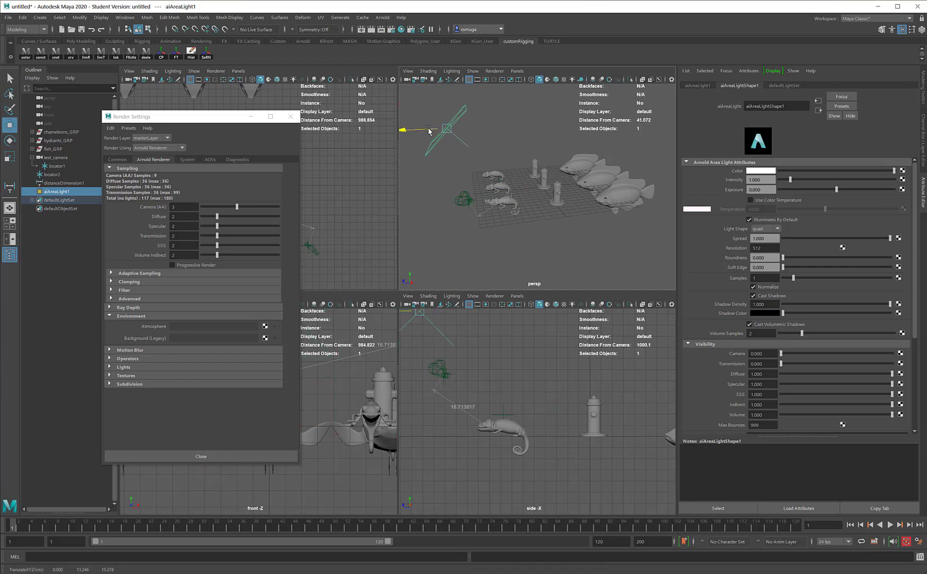
Duplicate the area light, move the copy high behind the fish and rotate it about -117 degrees in X to face the models.
{"action": "key", "text": "ctrl+d"}
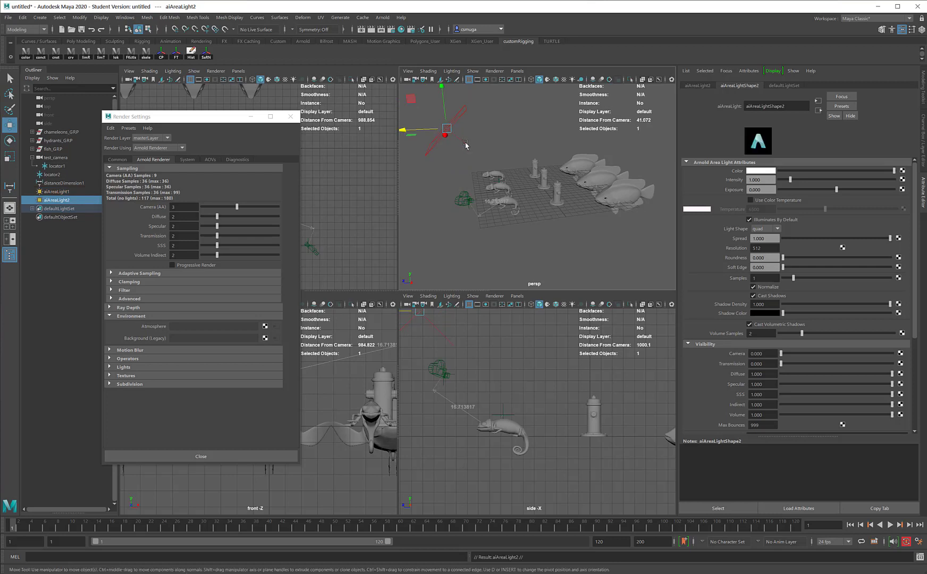
{"action": "left_click_drag", "start_coordinate": [404, 130], "coordinate": [625, 72]}
{"action": "key", "text": "e"}
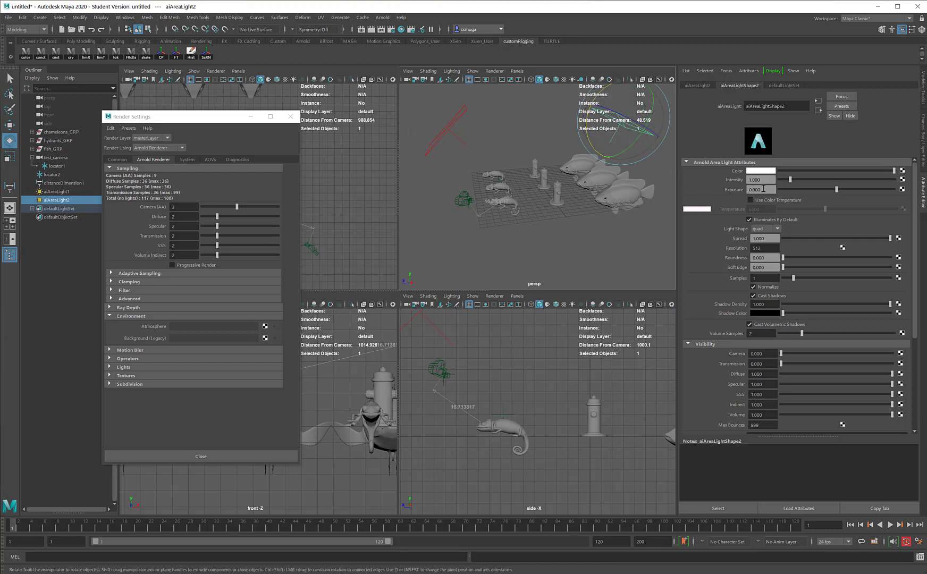
Set the exposure of both area lights to 10.
{"action": "left_click_drag", "start_coordinate": [763, 190], "coordinate": [722, 191]}
{"action": "type", "text": "10"}
{"action": "key", "text": "Return"}
{"action": "left_click", "coordinate": [458, 126]}
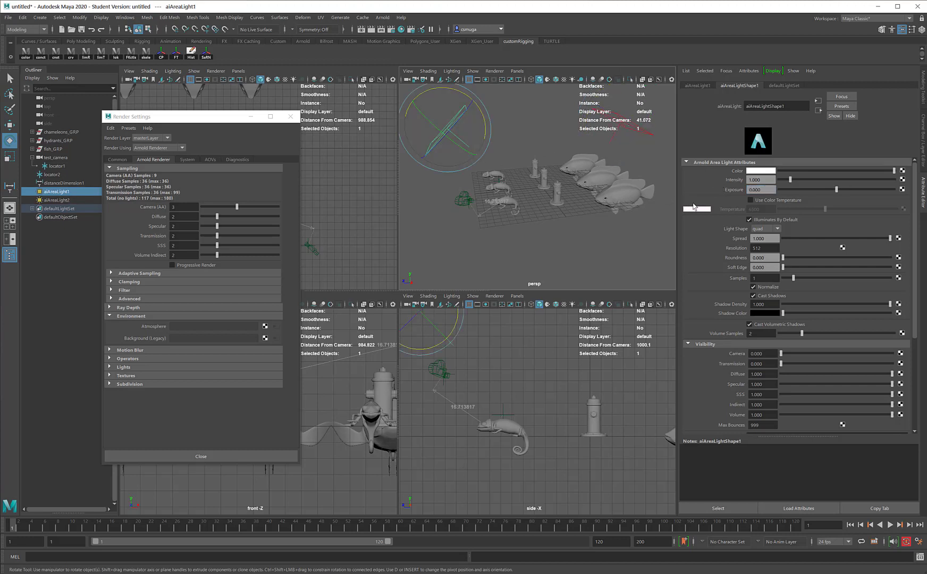
{"action": "left_click_drag", "start_coordinate": [772, 190], "coordinate": [694, 189]}
{"action": "type", "text": "10"}
{"action": "key", "text": "Return"}
Render the scene with Arnold and tint aiAreaLight1 a pale orange with a hue of about 32.
{"action": "left_click", "coordinate": [382, 17]}
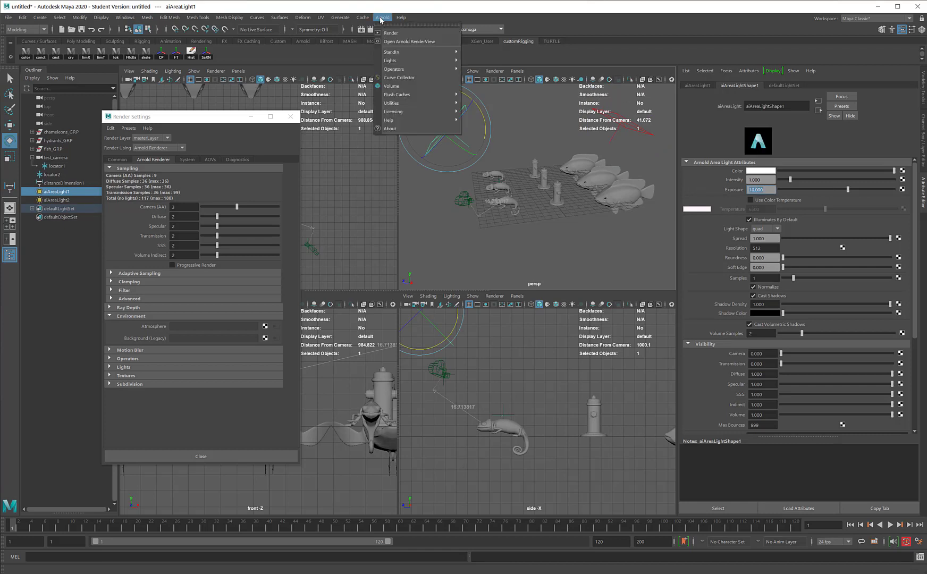
{"action": "left_click", "coordinate": [391, 33]}
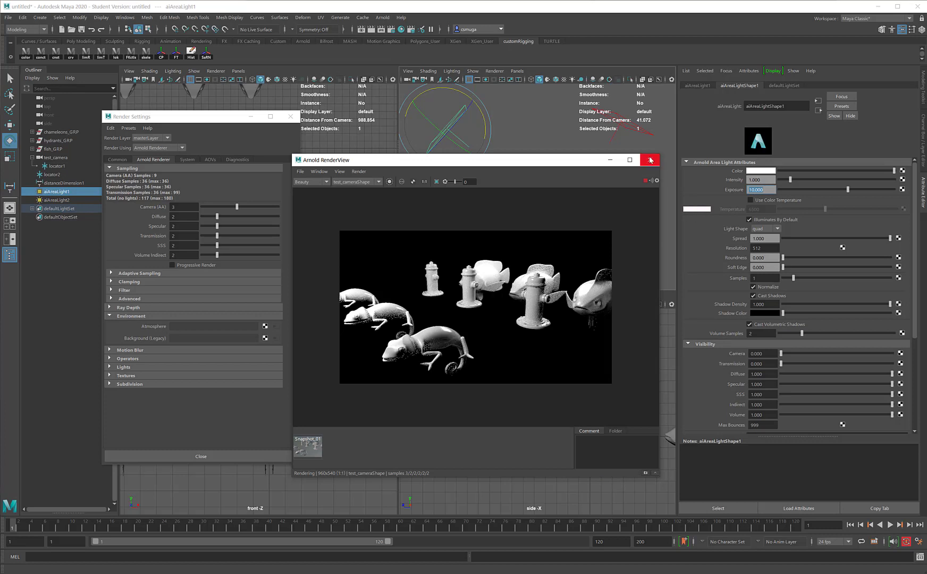
{"action": "left_click", "coordinate": [772, 174]}
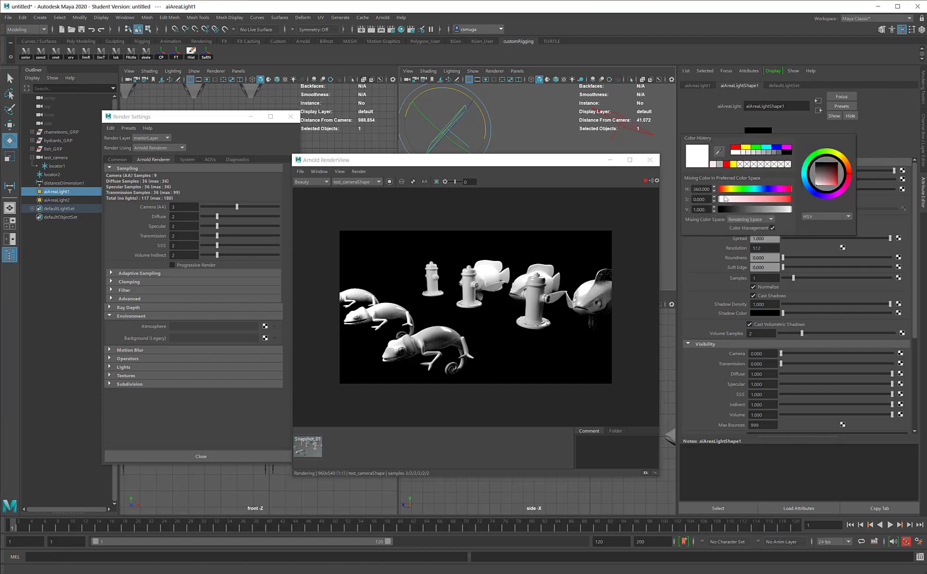
{"action": "left_click", "coordinate": [731, 200]}
{"action": "left_click", "coordinate": [734, 200]}
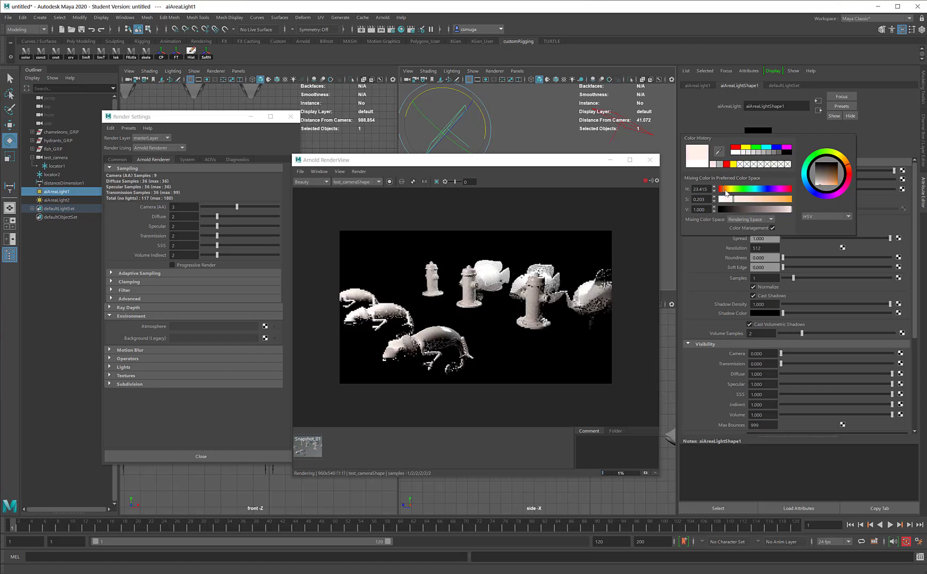
{"action": "left_click", "coordinate": [726, 190]}
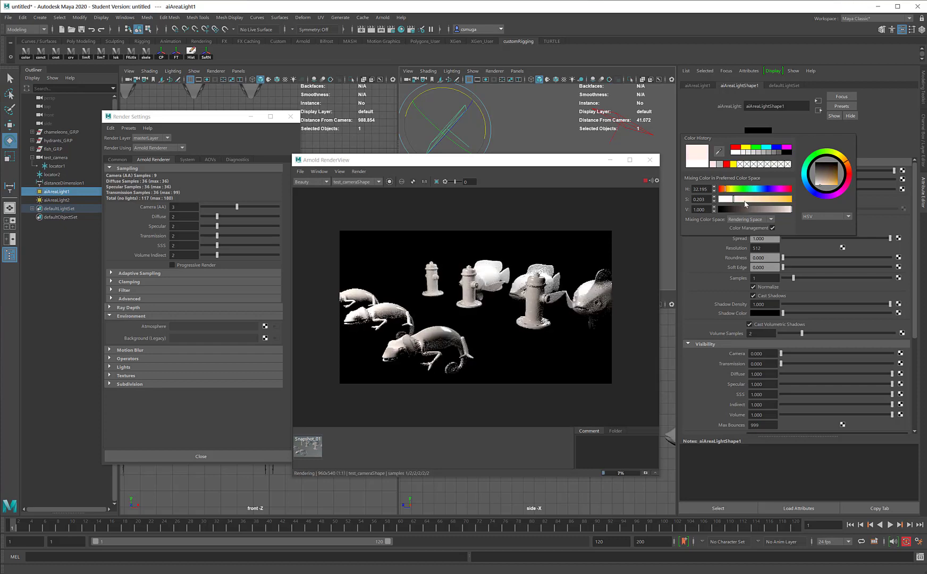
{"action": "left_click", "coordinate": [751, 201]}
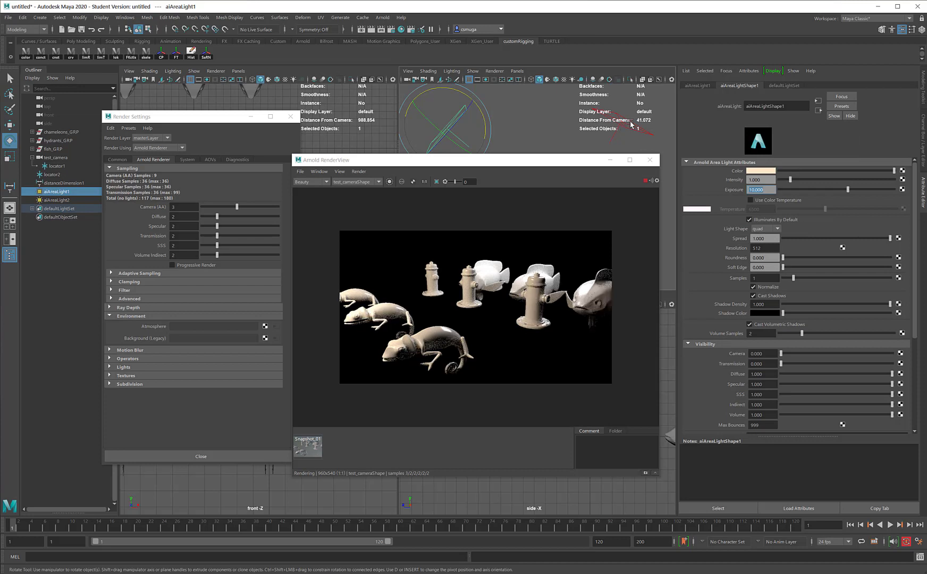
Tint the second area light, behind the fish, a pale blue.
{"action": "left_click", "coordinate": [639, 126]}
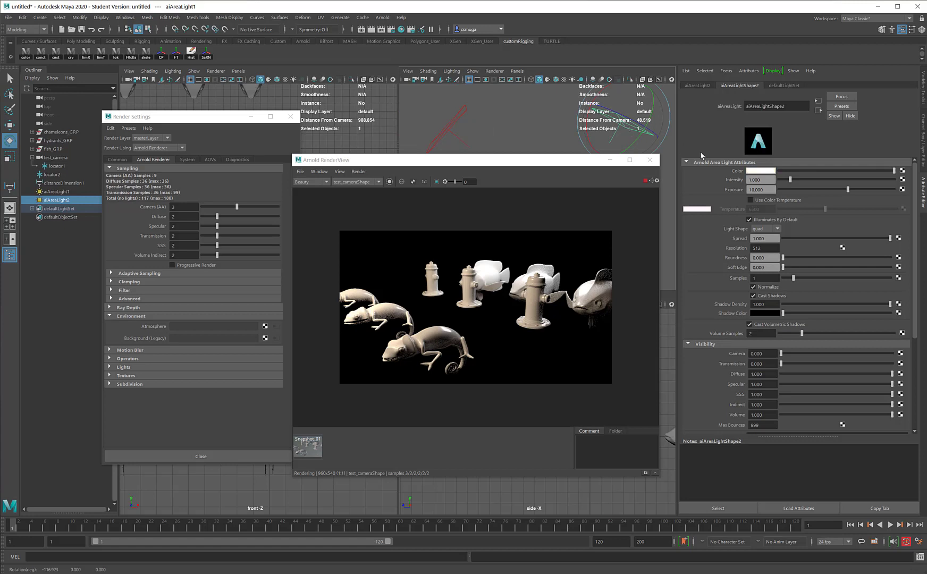
{"action": "left_click", "coordinate": [758, 175]}
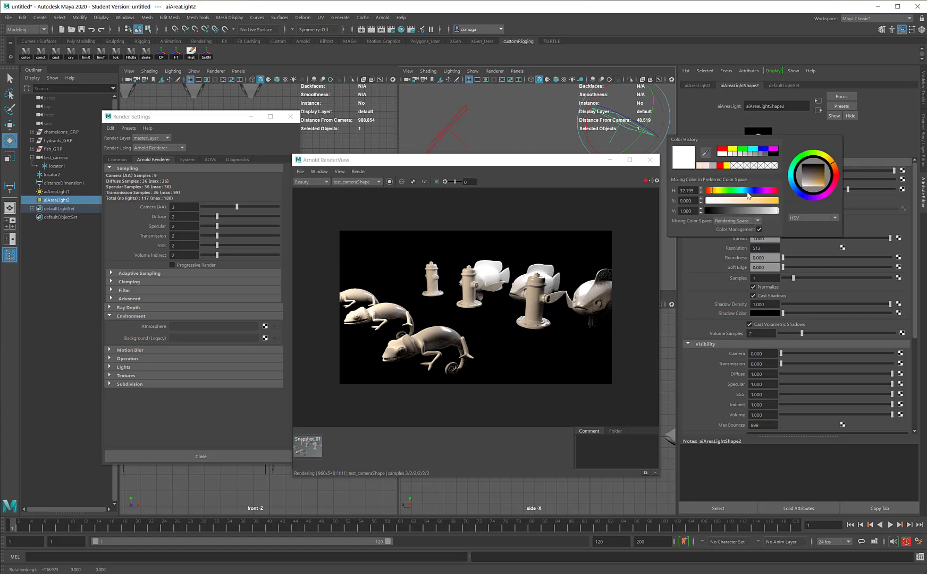
{"action": "left_click", "coordinate": [749, 191]}
{"action": "left_click_drag", "start_coordinate": [716, 205], "coordinate": [729, 204]}
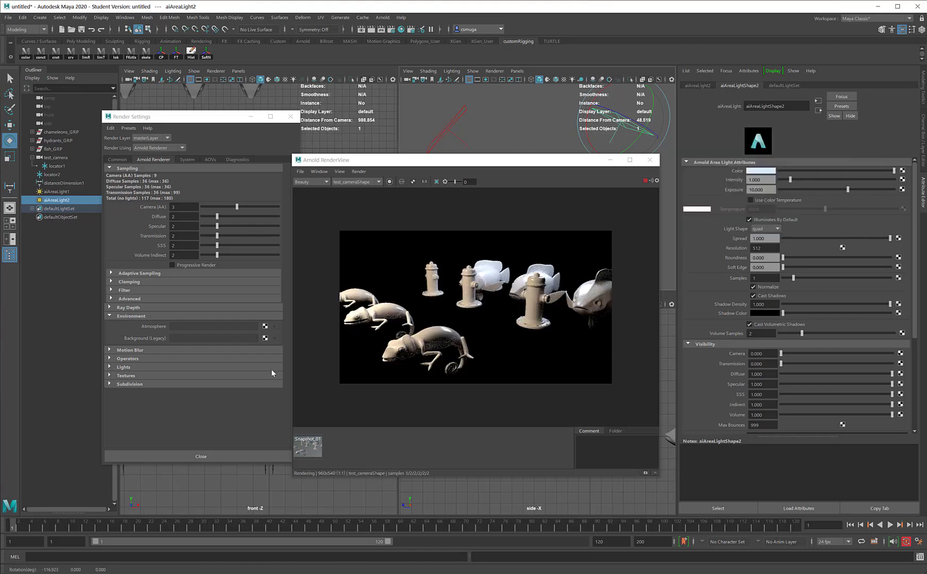
Add an aiAtmosphereVolume as the render environment's atmosphere and set its density to 0.014.
{"action": "left_click", "coordinate": [197, 118]}
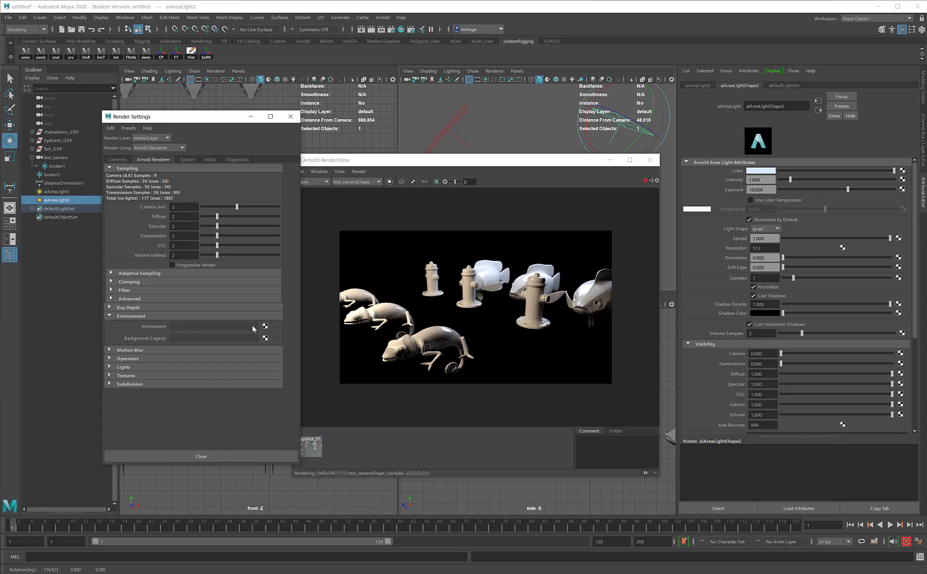
{"action": "left_click", "coordinate": [266, 327]}
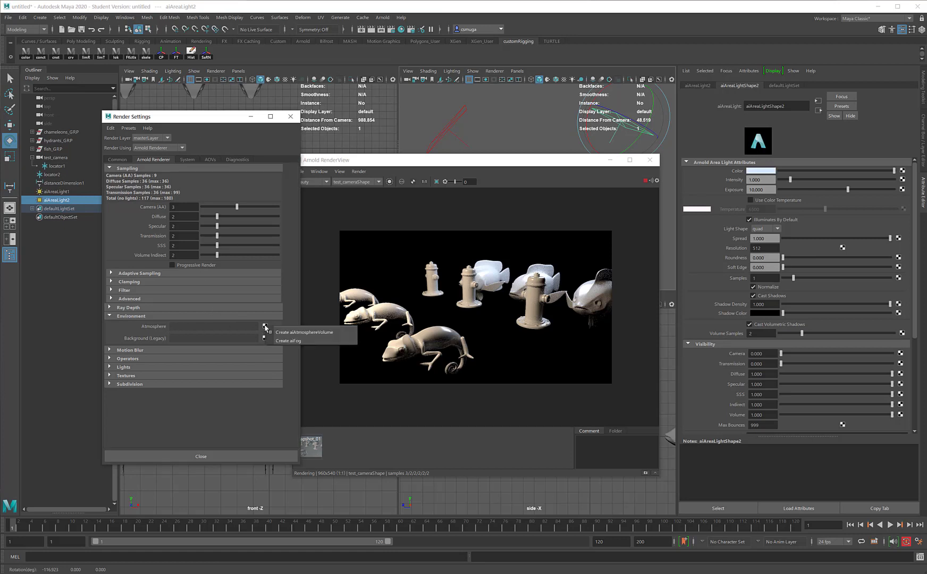
{"action": "left_click", "coordinate": [308, 333]}
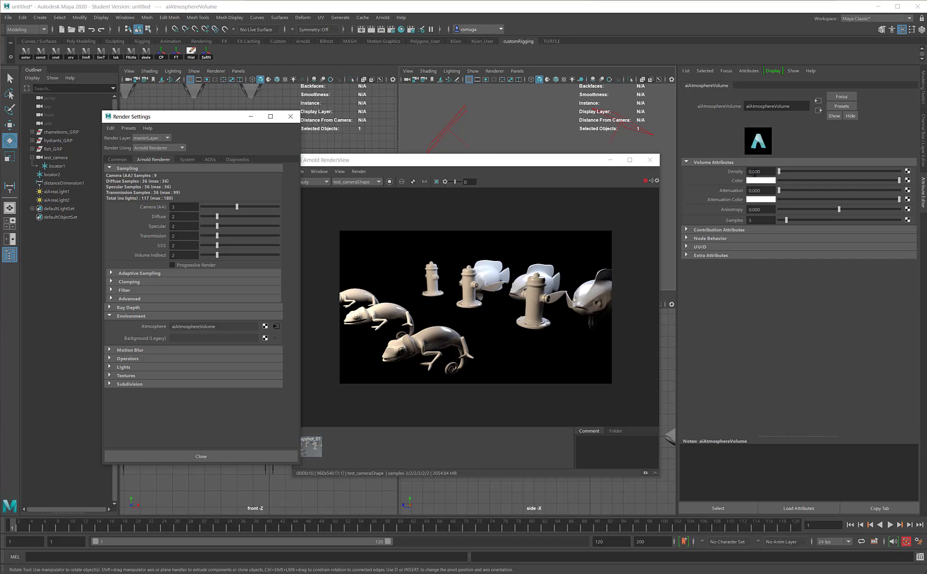
{"action": "left_click_drag", "start_coordinate": [779, 172], "coordinate": [781, 174]}
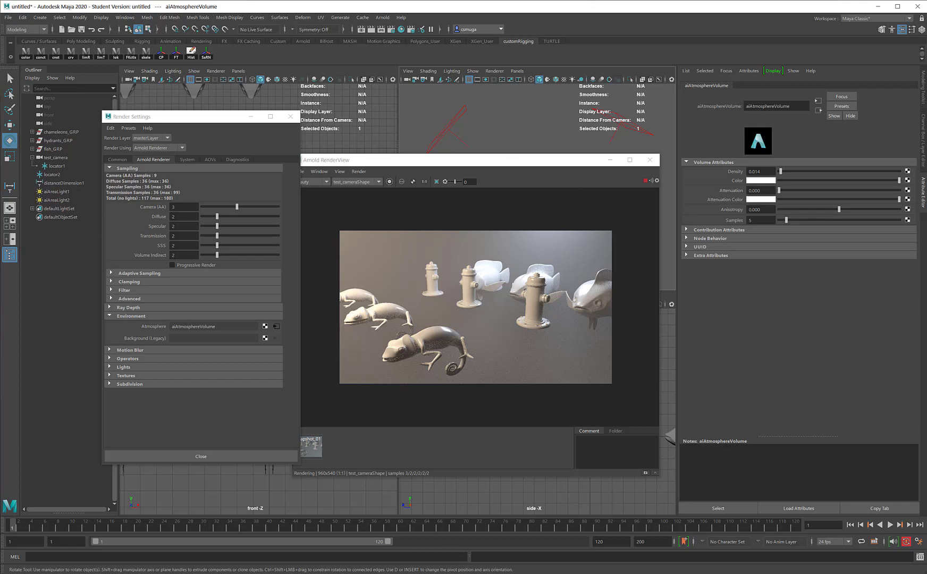
Reframe test_camera so the area light behind the fish is inside the frame above the hydrants.
{"action": "left_click", "coordinate": [282, 496]}
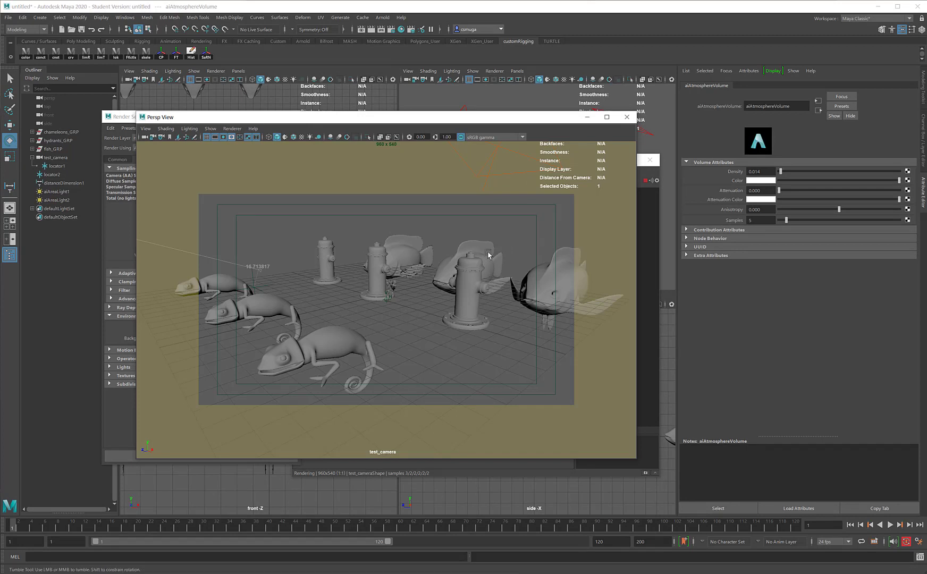
{"action": "mouse_move", "coordinate": [487, 254]}
{"action": "left_mouse_down", "text": "alt"}
{"action": "mouse_move", "coordinate": [490, 266]}
{"action": "mouse_move", "coordinate": [487, 252]}
{"action": "left_mouse_up", "text": "alt"}
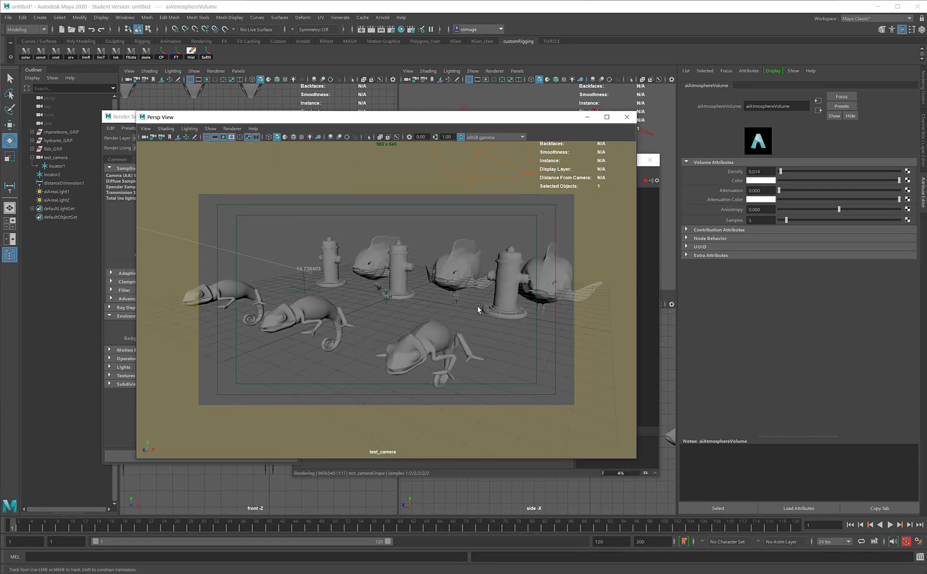
{"action": "scroll", "coordinate": [478, 307], "scroll_direction": "up", "scroll_amount": 2}
{"action": "scroll", "coordinate": [476, 309], "scroll_direction": "up", "scroll_amount": 1}
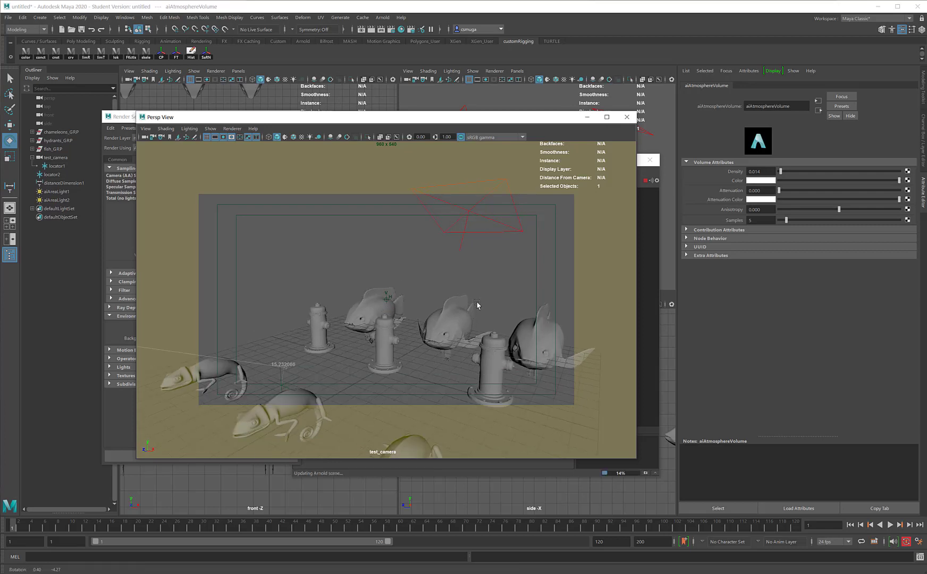
{"action": "left_click", "coordinate": [584, 120]}
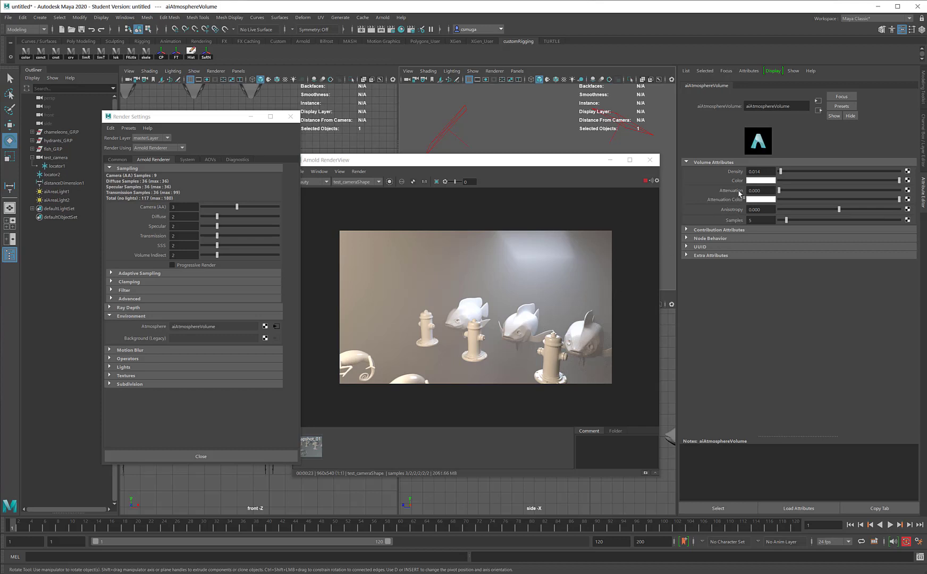
Raise the atmosphere volume's density to 0.040.
{"action": "left_click", "coordinate": [787, 170]}
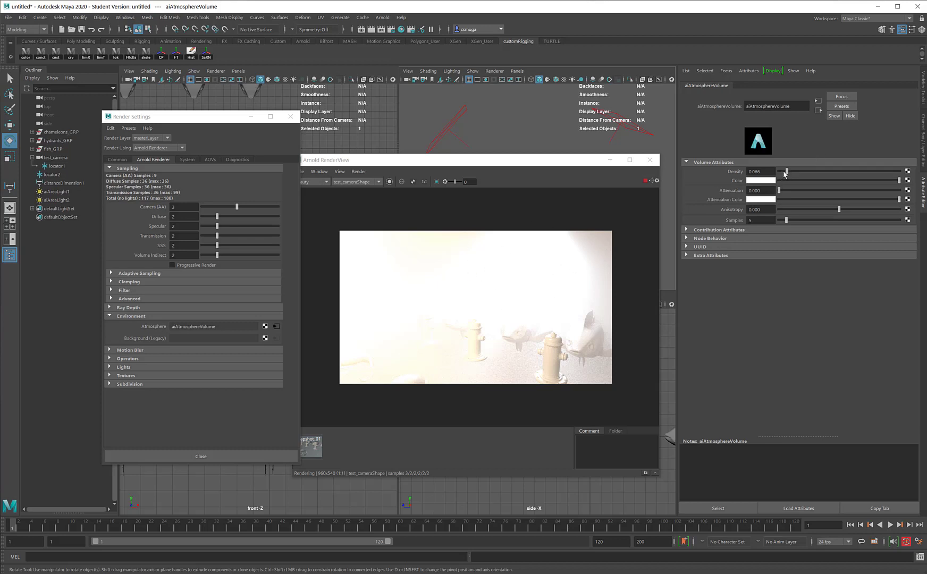
{"action": "left_click_drag", "start_coordinate": [785, 174], "coordinate": [782, 174]}
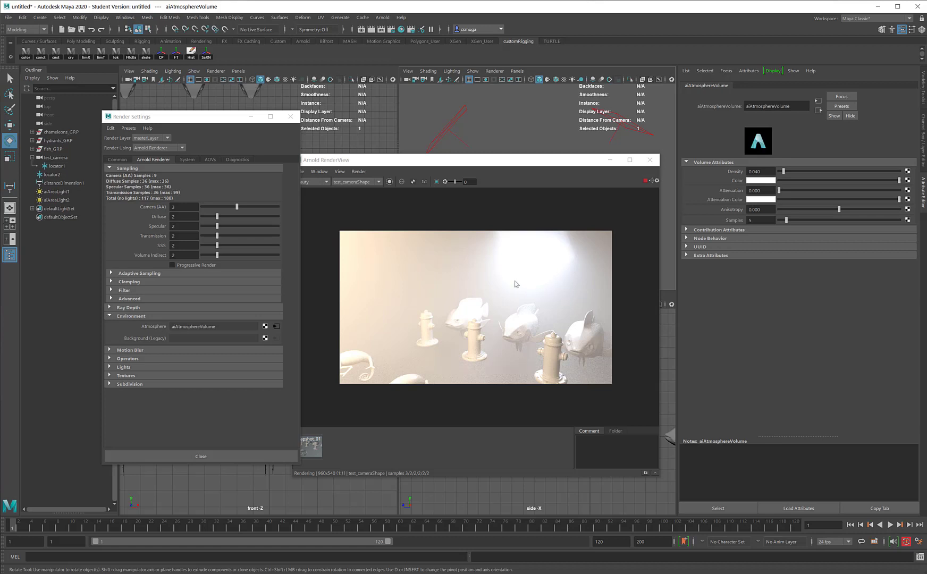
Set the atmosphere volume's density to 0.014 and tint its color pale pink with hue 305.853 and saturation 0.163.
{"action": "left_click", "coordinate": [781, 172]}
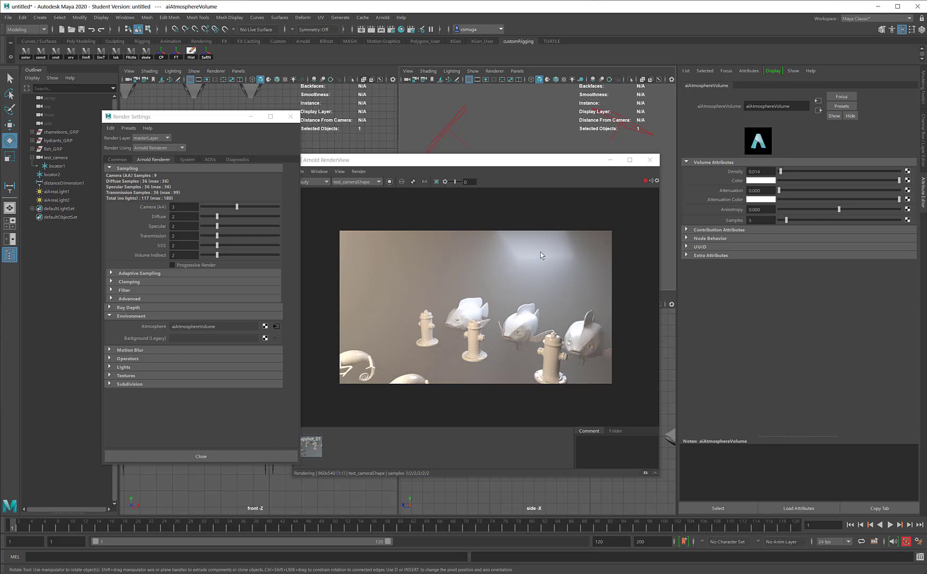
{"action": "left_click", "coordinate": [768, 180]}
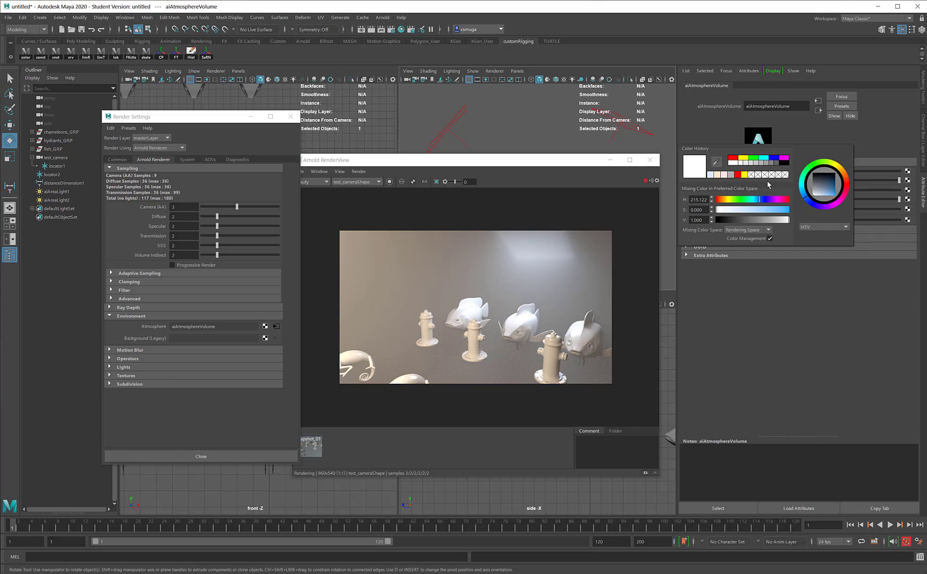
{"action": "mouse_move", "coordinate": [767, 198]}
{"action": "left_mouse_down"}
{"action": "mouse_move", "coordinate": [777, 200]}
{"action": "mouse_move", "coordinate": [775, 211]}
{"action": "left_mouse_up"}
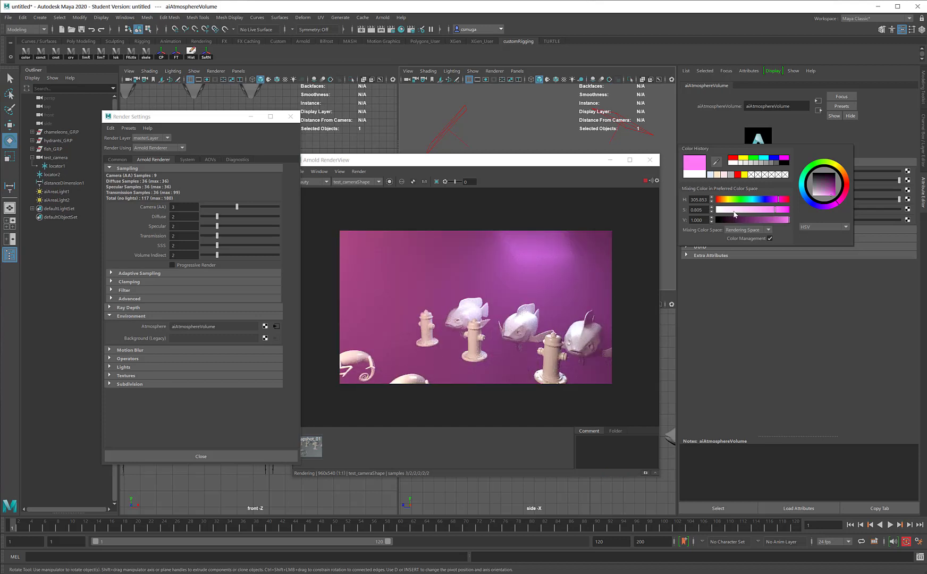
{"action": "left_click_drag", "start_coordinate": [734, 211], "coordinate": [730, 212]}
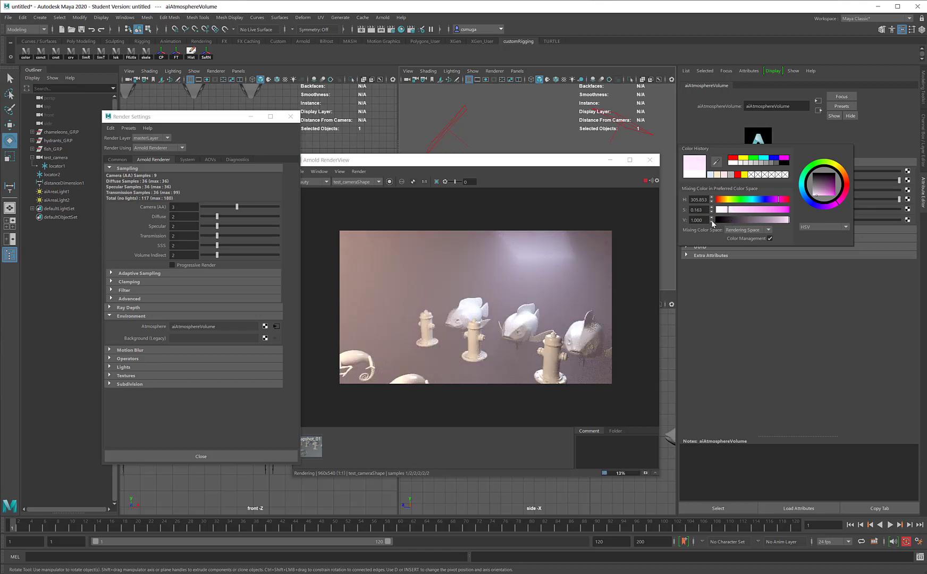
{"action": "left_click", "coordinate": [711, 220]}
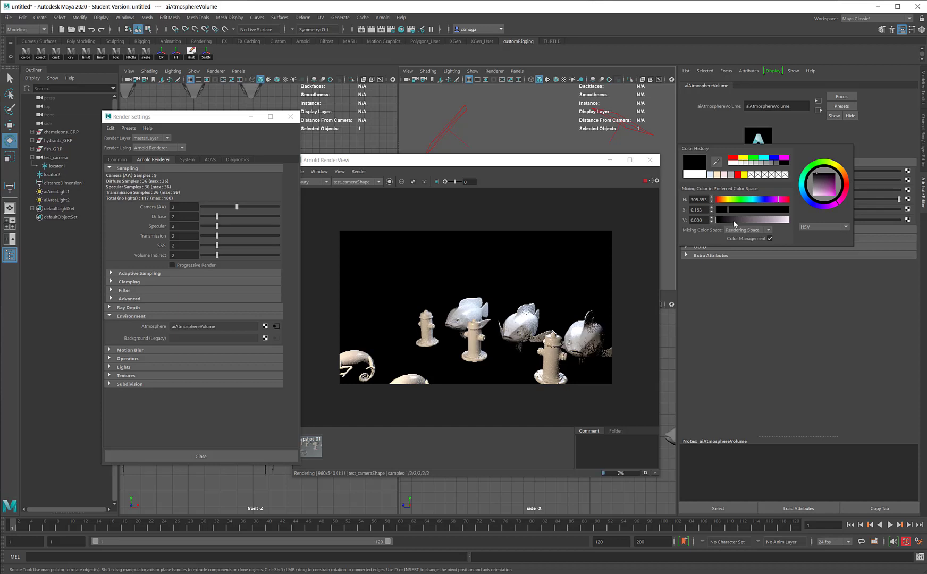
{"action": "left_click_drag", "start_coordinate": [777, 219], "coordinate": [788, 219]}
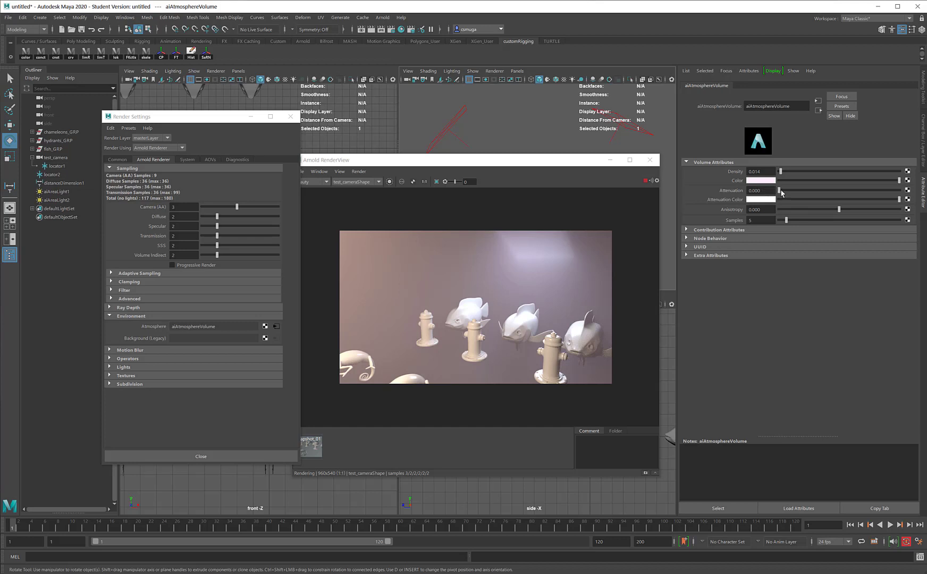
Raise the atmosphere volume's attenuation to 0.156.
{"action": "left_click", "coordinate": [781, 190]}
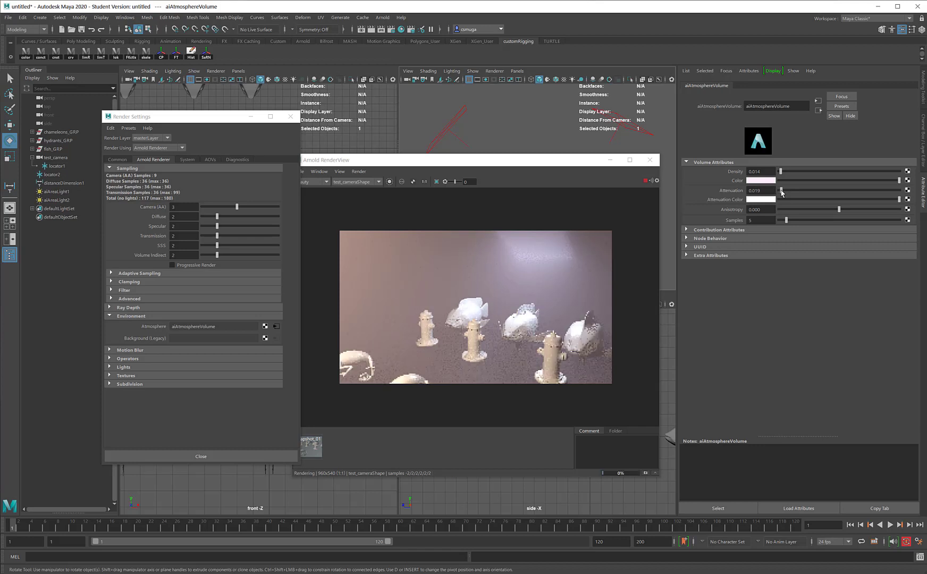
{"action": "left_click_drag", "start_coordinate": [782, 190], "coordinate": [797, 190]}
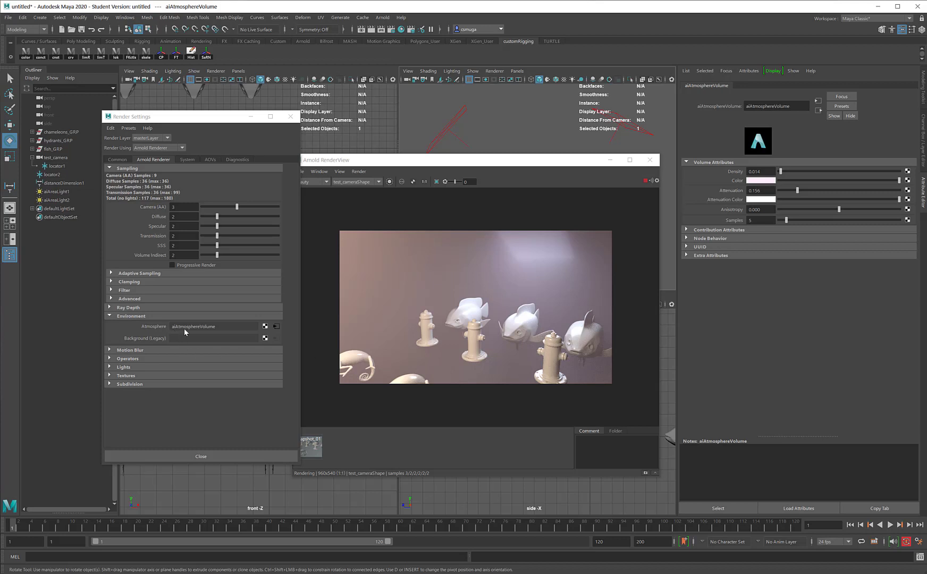
Swap the environment's atmosphere for a newly created aiFog, and switch it back to the existing aiAtmosphereVolume.
{"action": "right_click", "coordinate": [265, 327]}
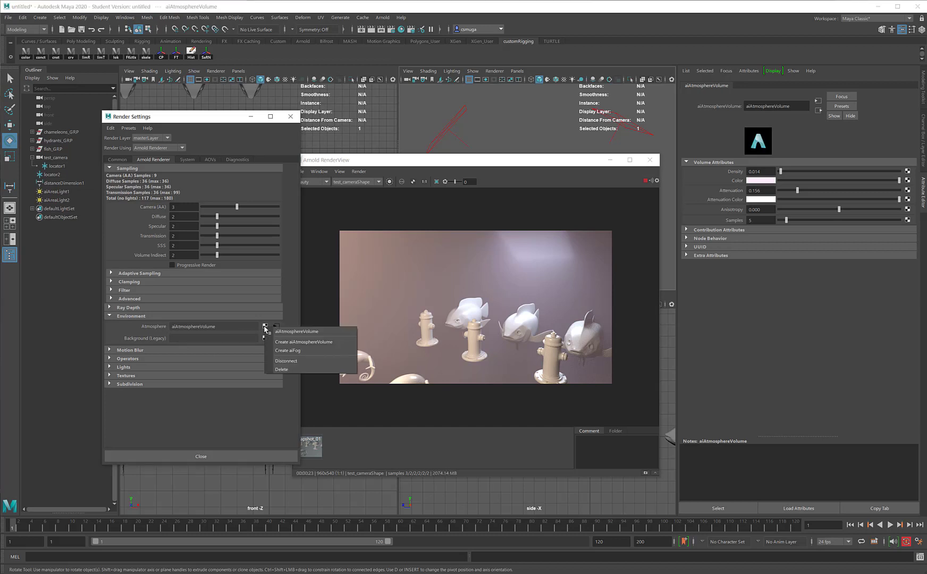
{"action": "left_click", "coordinate": [285, 351]}
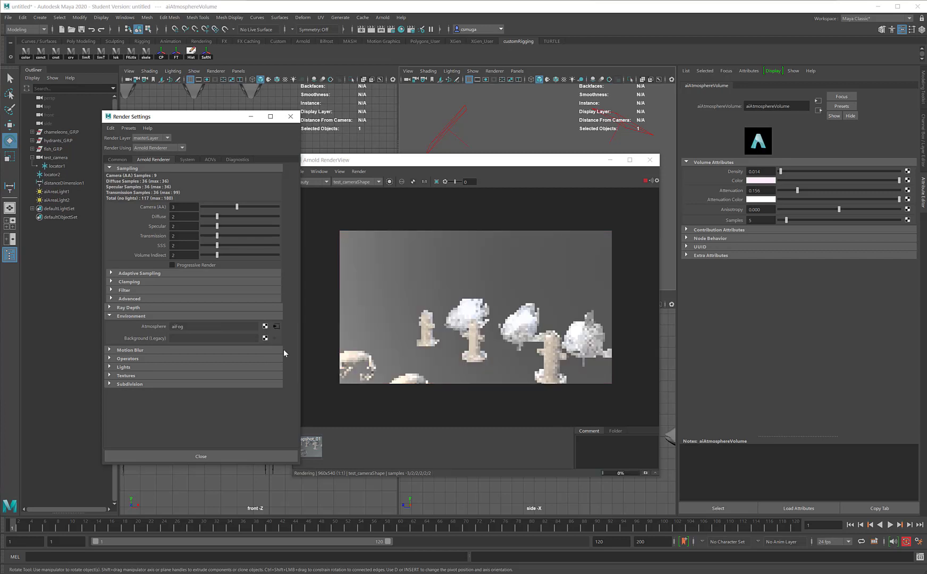
{"action": "left_click", "coordinate": [266, 327]}
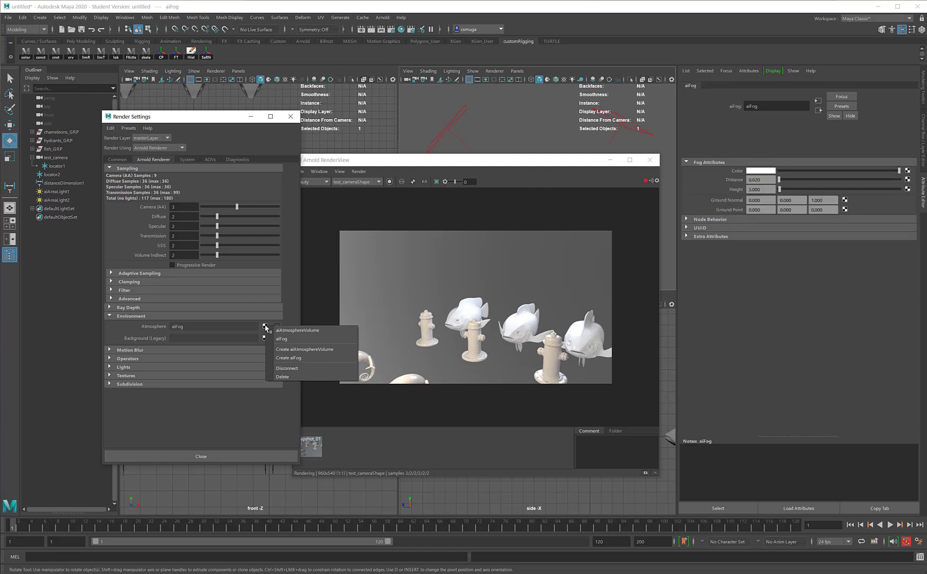
{"action": "left_click", "coordinate": [296, 332]}
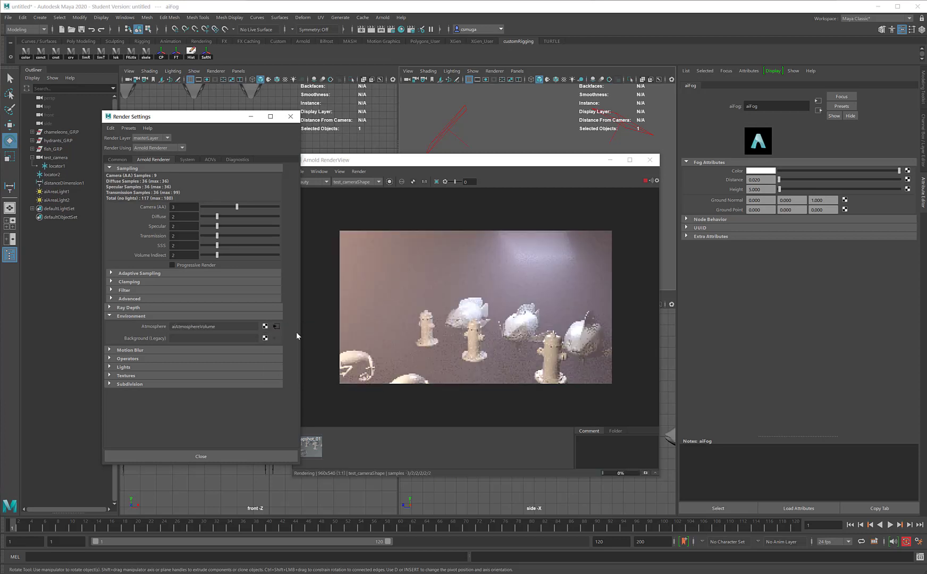
Disconnect the atmosphere shader from the render environment and reassign the existing aiAtmosphereVolume.
{"action": "left_click", "coordinate": [265, 327]}
{"action": "right_click", "coordinate": [265, 328]}
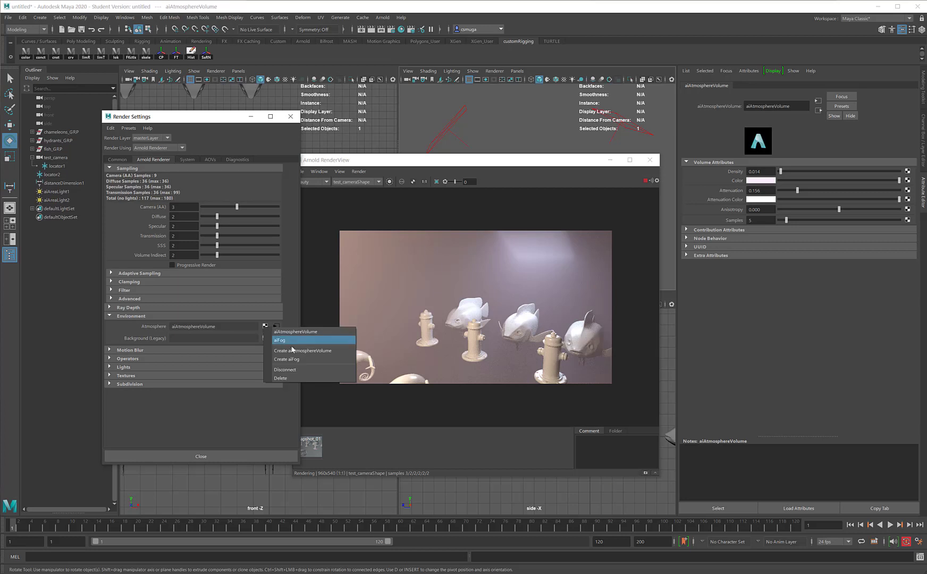
{"action": "left_click", "coordinate": [297, 372]}
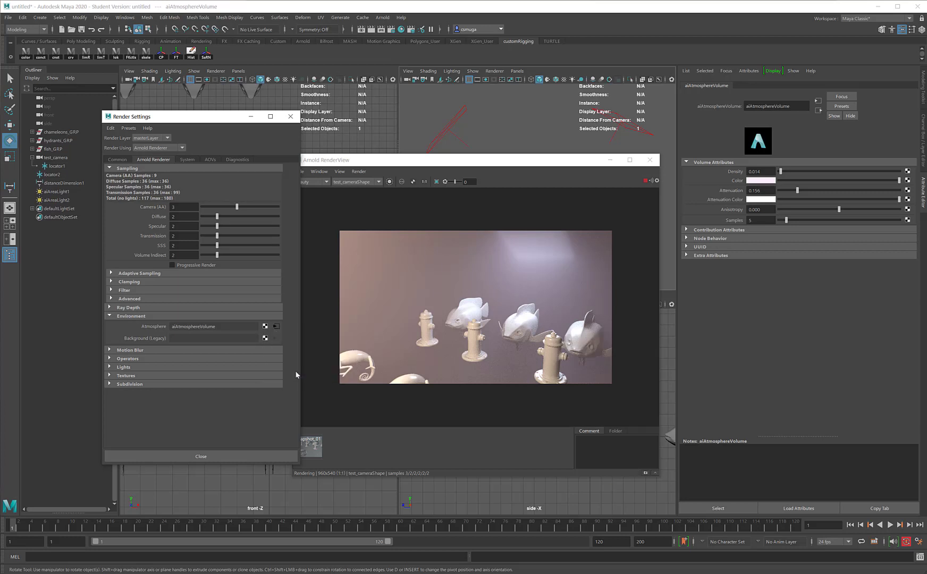
{"action": "left_click", "coordinate": [265, 326]}
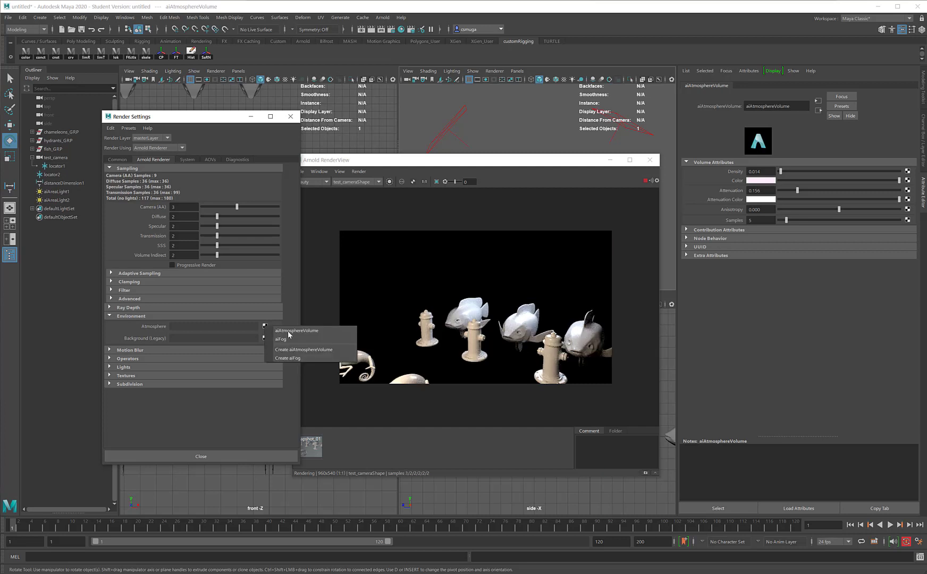
{"action": "left_click", "coordinate": [288, 330]}
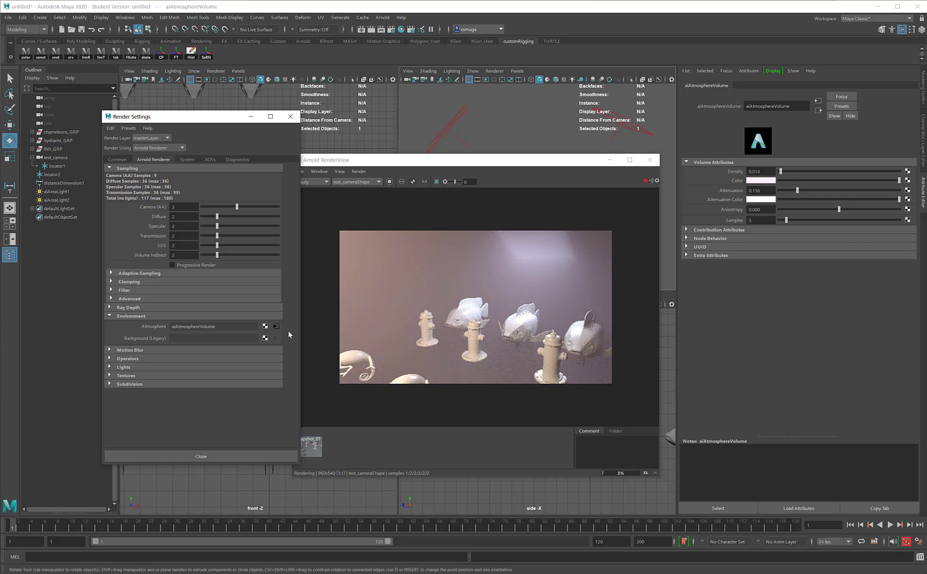
Enable depth of field in the Arnold attributes of test_camera.
{"action": "left_click", "coordinate": [48, 158]}
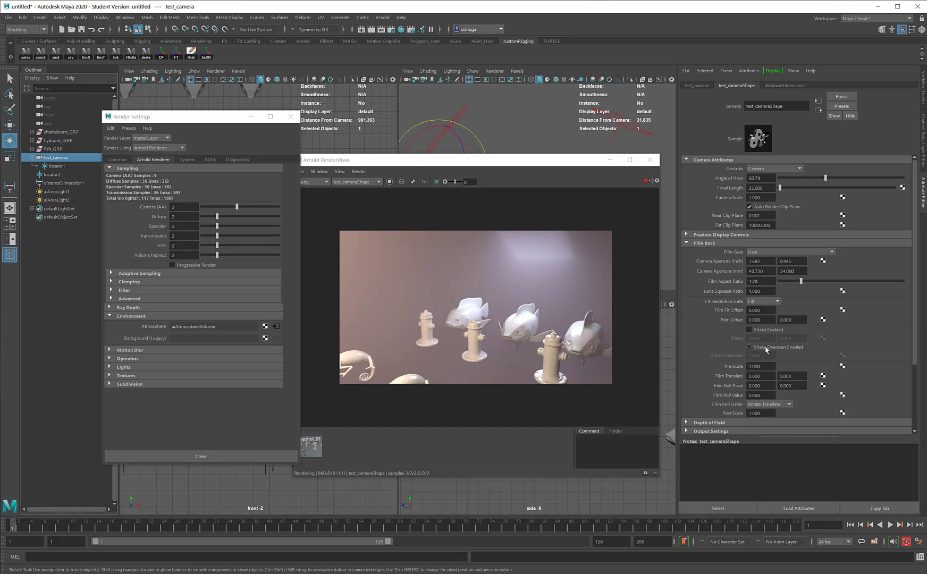
{"action": "left_click", "coordinate": [686, 160]}
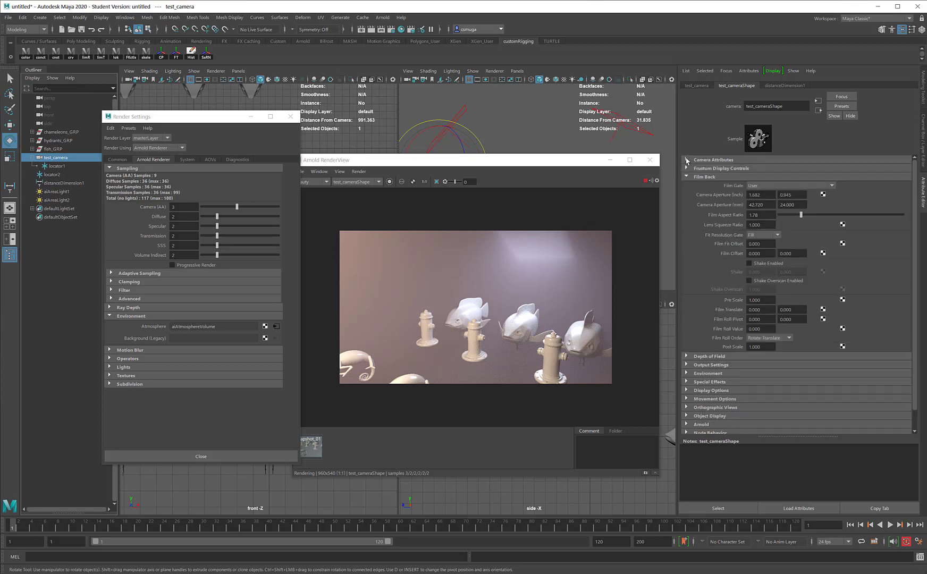
{"action": "left_click", "coordinate": [686, 177]}
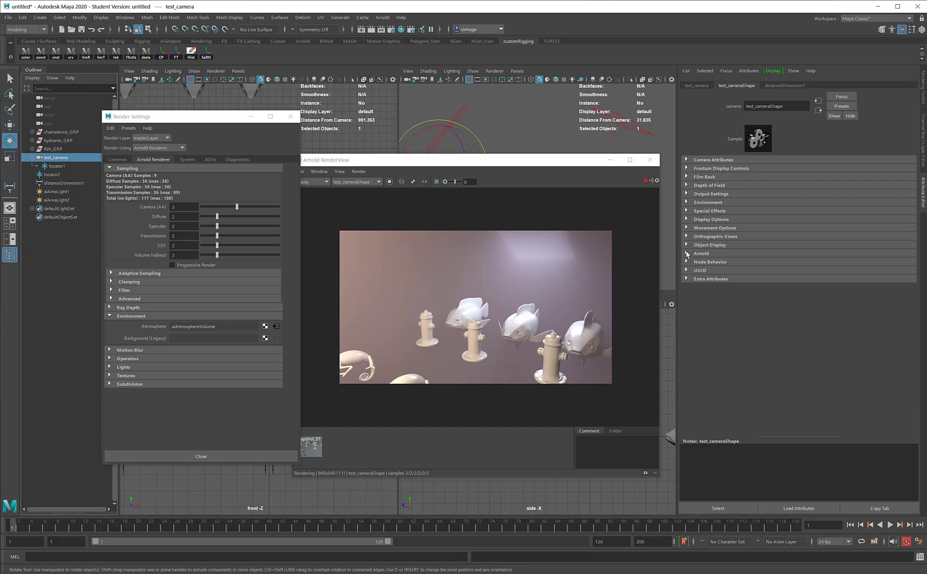
{"action": "left_click", "coordinate": [687, 254]}
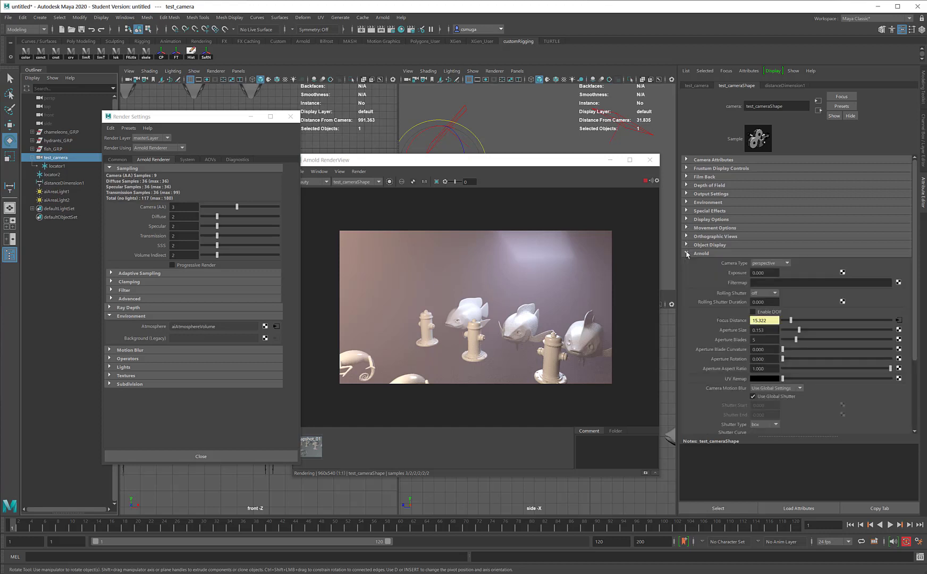
{"action": "left_click", "coordinate": [753, 312]}
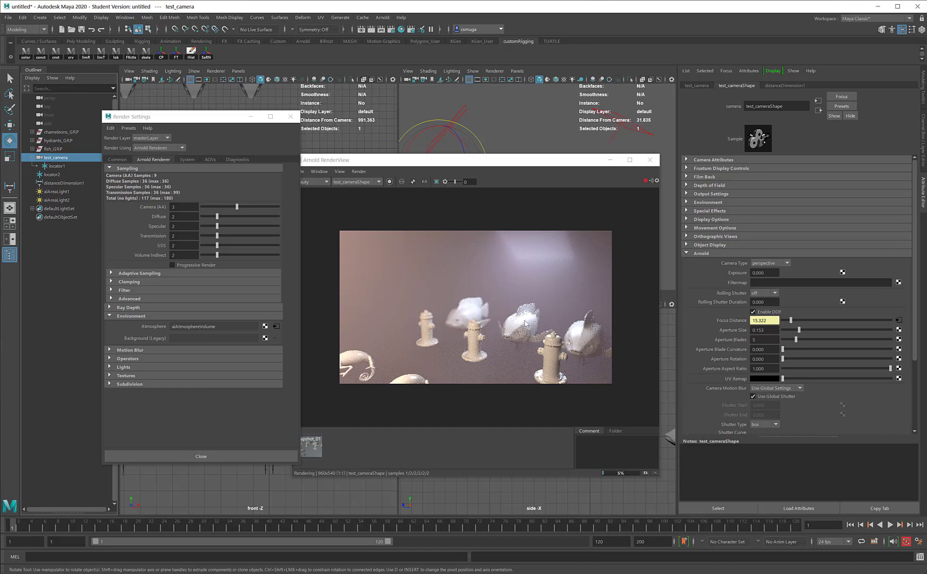